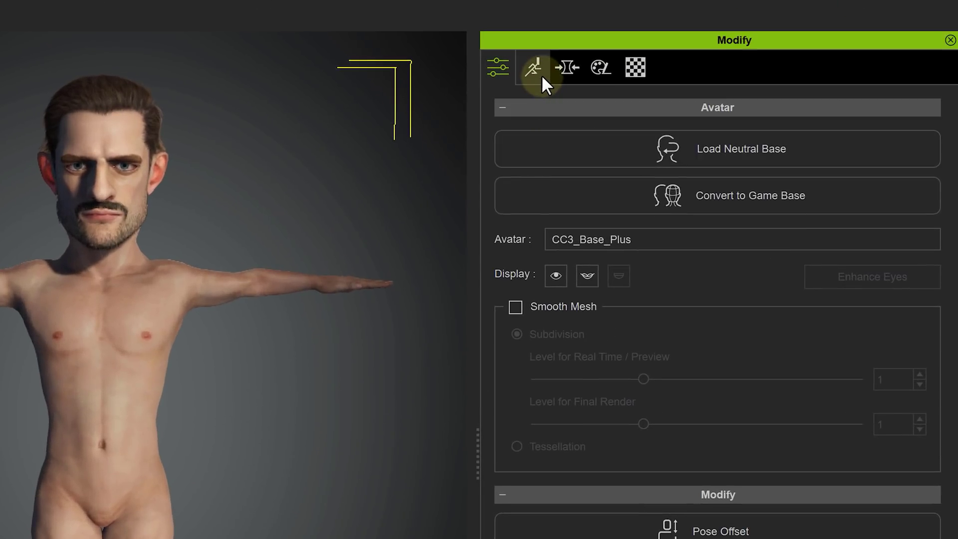
- Put the character in HIK T-pose and export it as Clothed Character FBX with the Unreal preset
left_click(533, 68)
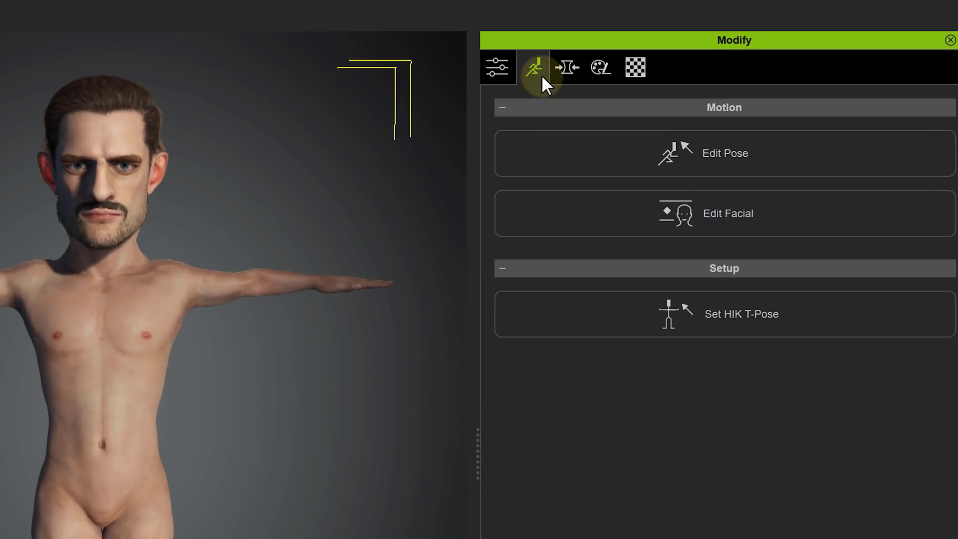
left_click(817, 313)
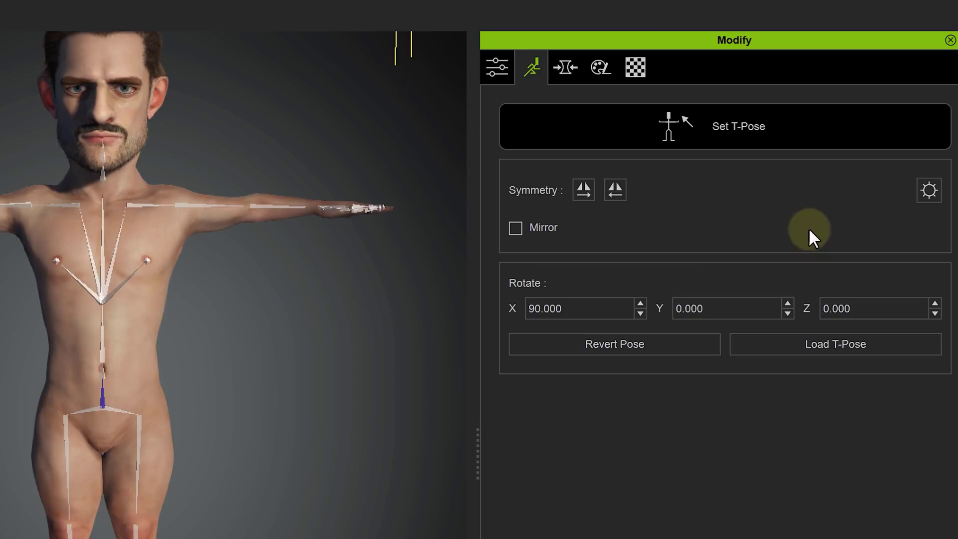
left_click(20, 8)
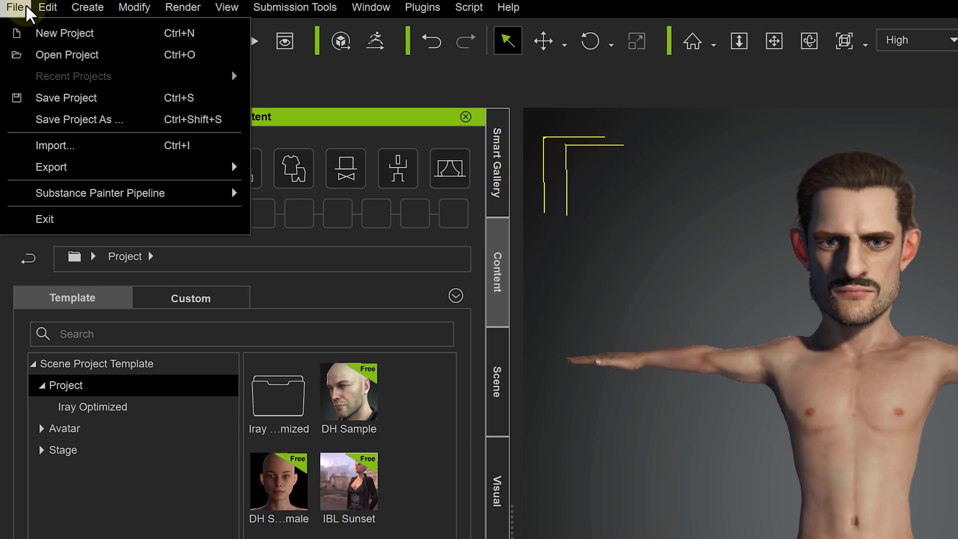
mouse_move(85, 170)
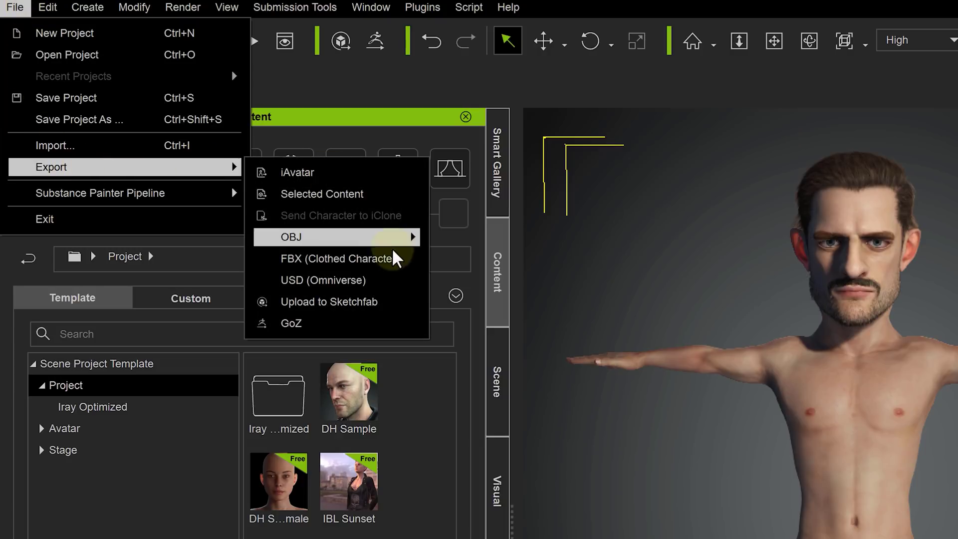
left_click(402, 265)
left_click(370, 101)
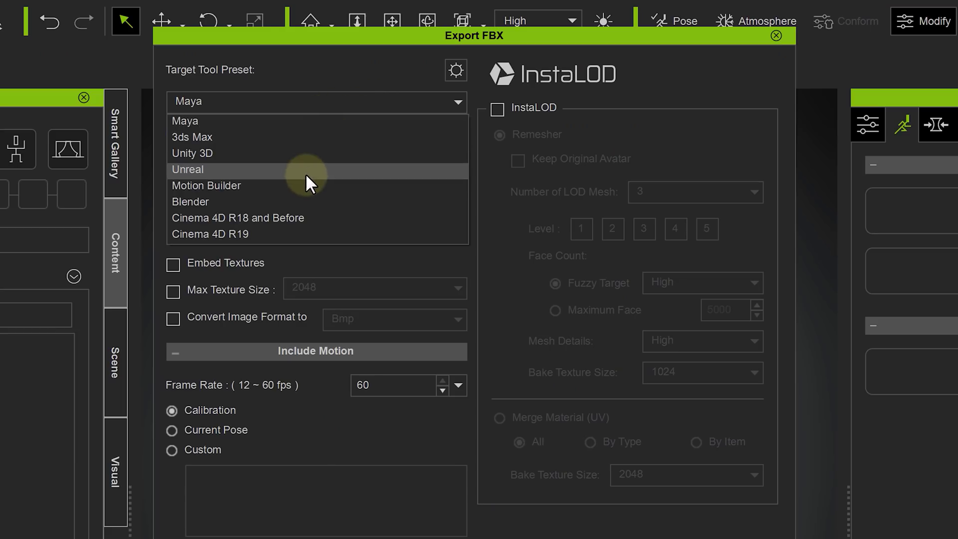
left_click(306, 173)
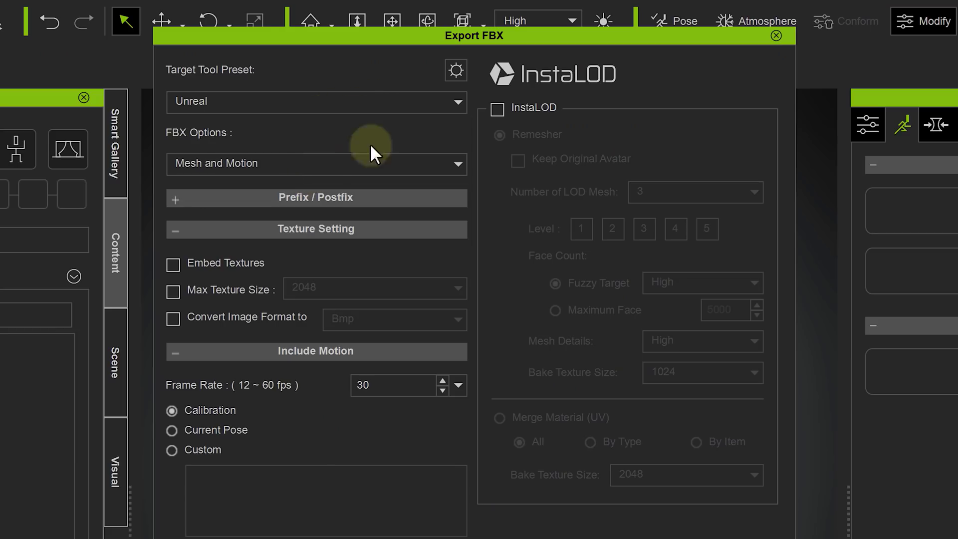
left_click(457, 71)
scroll(906, 180, "down", 2)
scroll(926, 157, "down", 3)
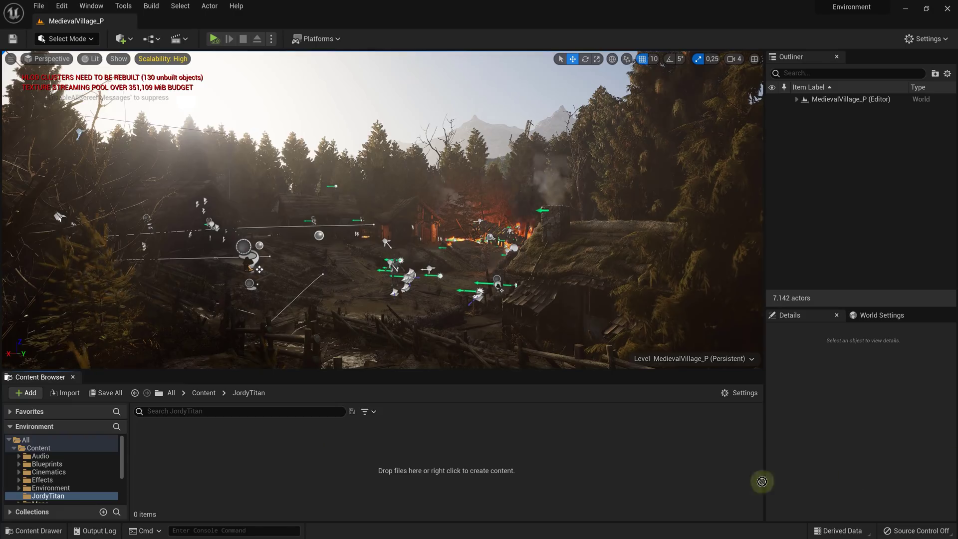
- Import the character FBX into JordyTitan as 73 assets and open JordyTitanForm_Skeleton
left_click_drag(305, 482, 305, 482)
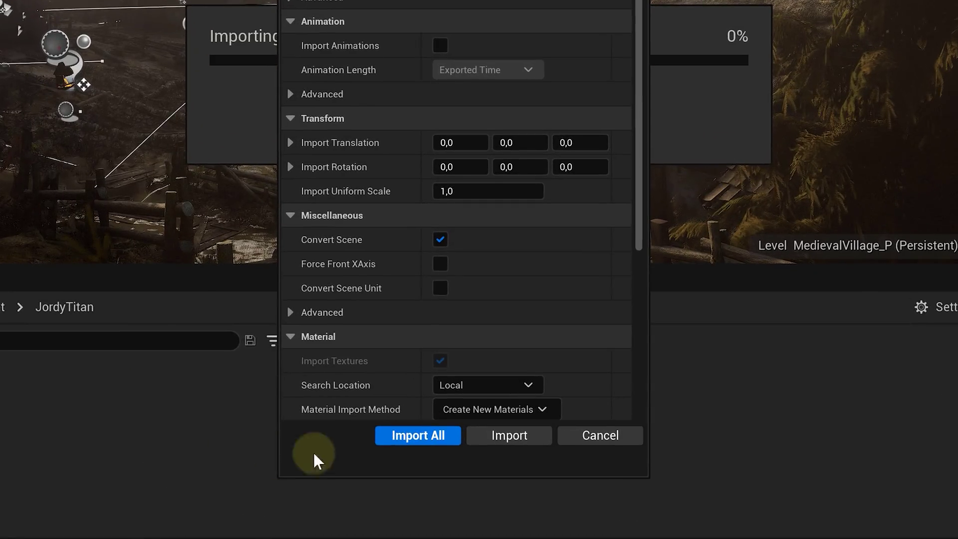
left_click(451, 446)
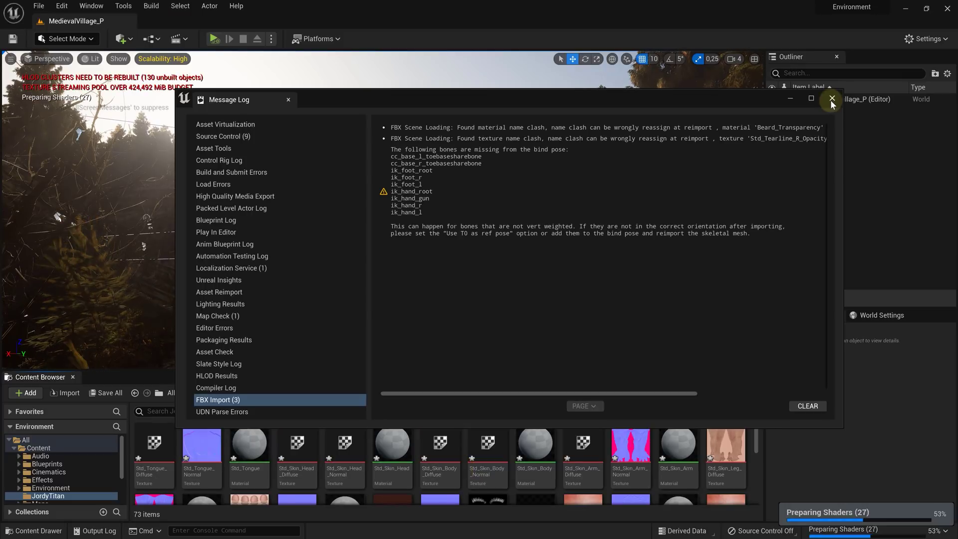
left_click(831, 99)
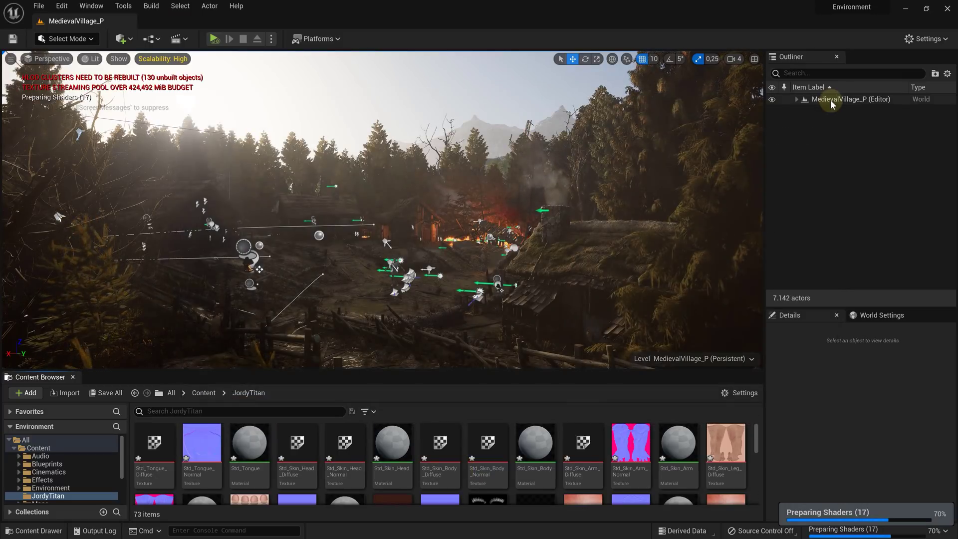
scroll(479, 394, "down", 1)
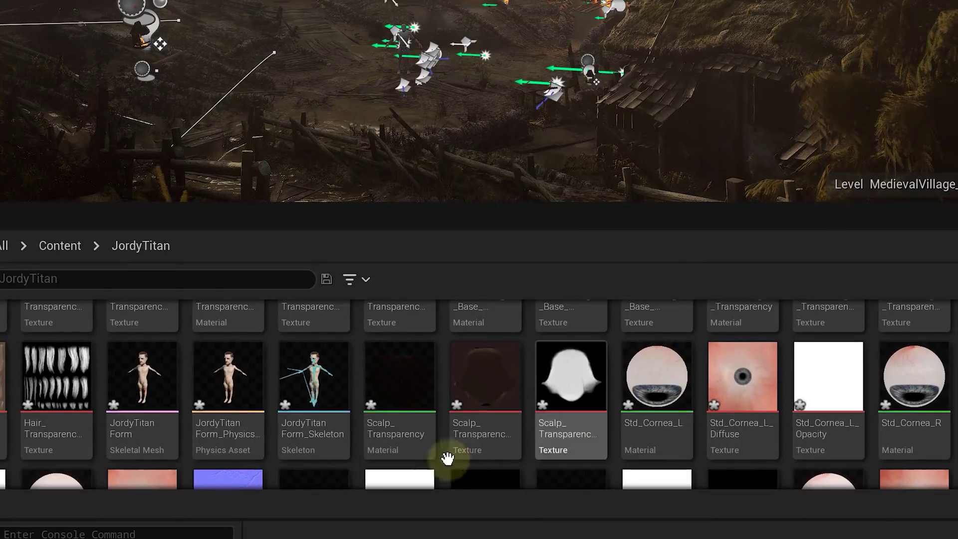
double_click(342, 455)
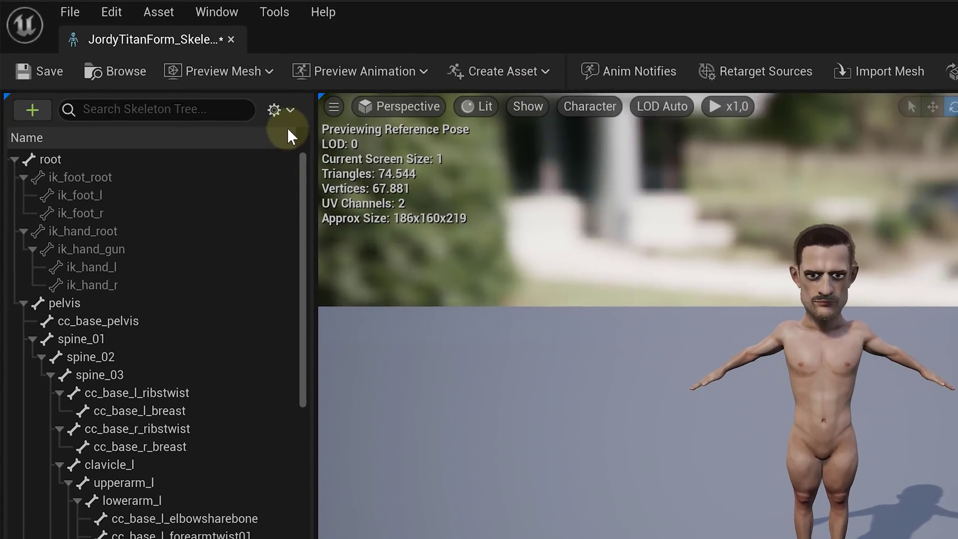
- Show retargeting options and recursively set pelvis and its children to Skeleton translation retargeting
left_click(276, 109)
left_click(288, 270)
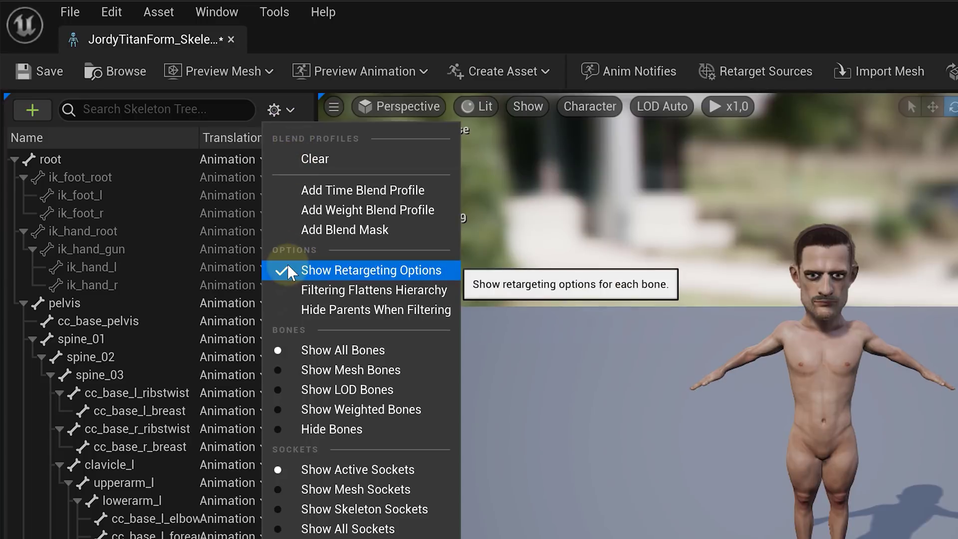
right_click(274, 300)
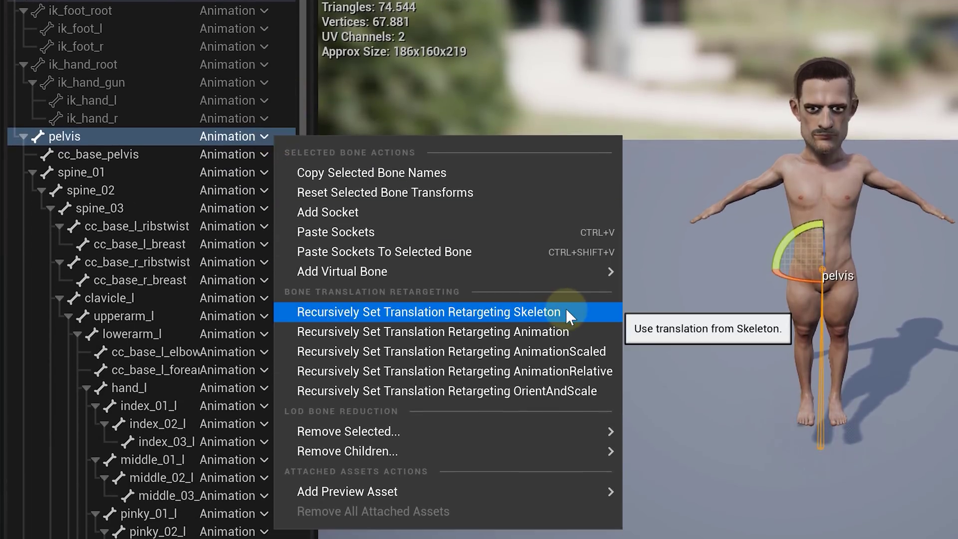
left_click(565, 312)
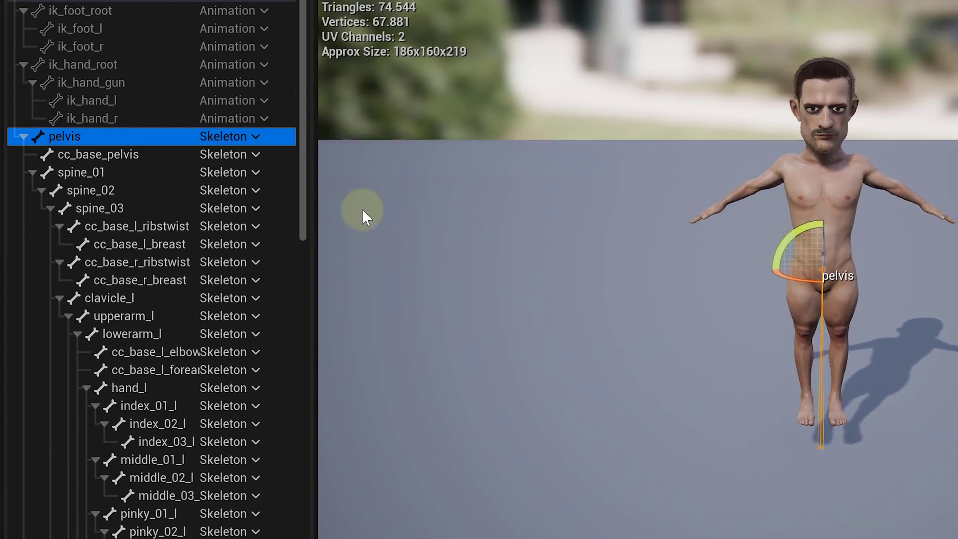
left_click(255, 136)
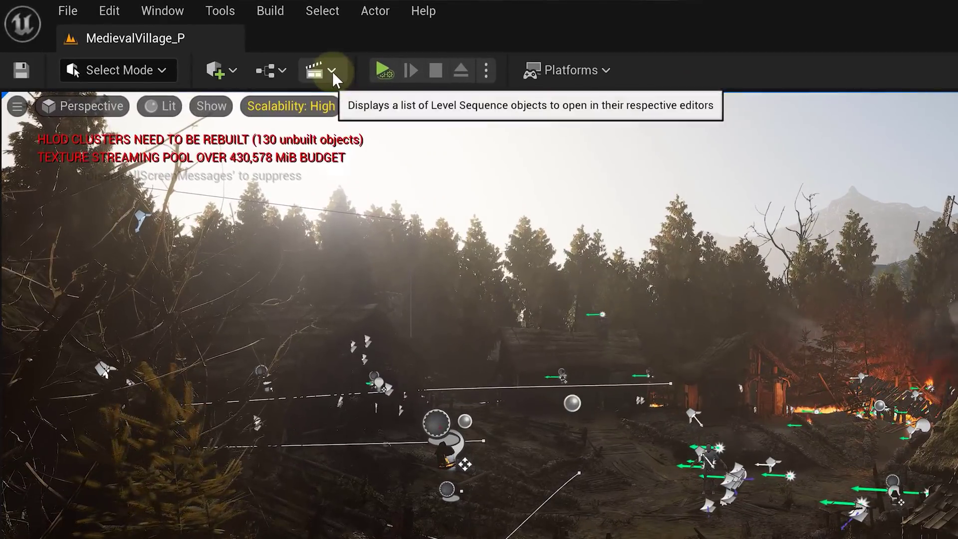
- Add a new level sequence and drop JordyTitanForm into it as a track
left_click(203, 38)
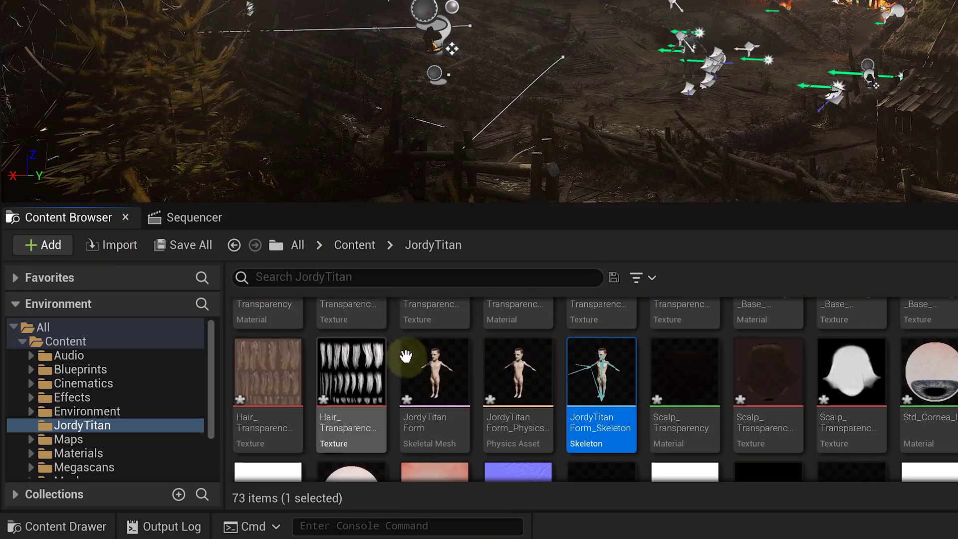
left_click_drag(405, 356, 217, 344)
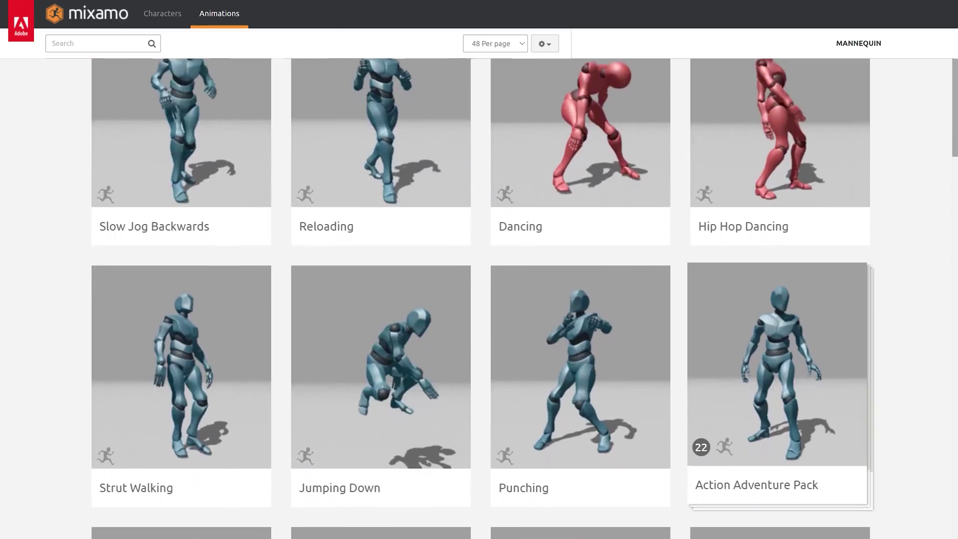
- Scroll through the Mixamo Animations library clips
scroll(479, 300, "down", 3)
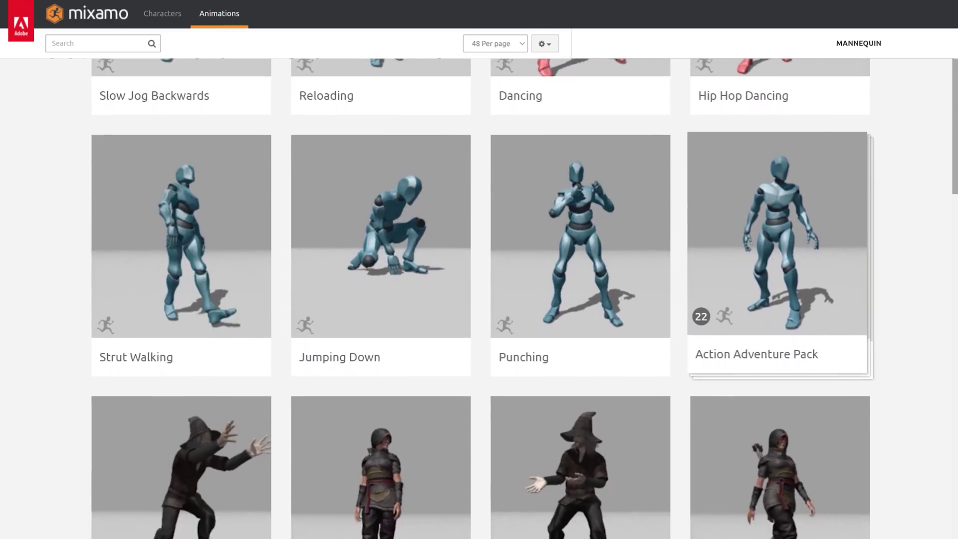
scroll(524, 299, "down", 3)
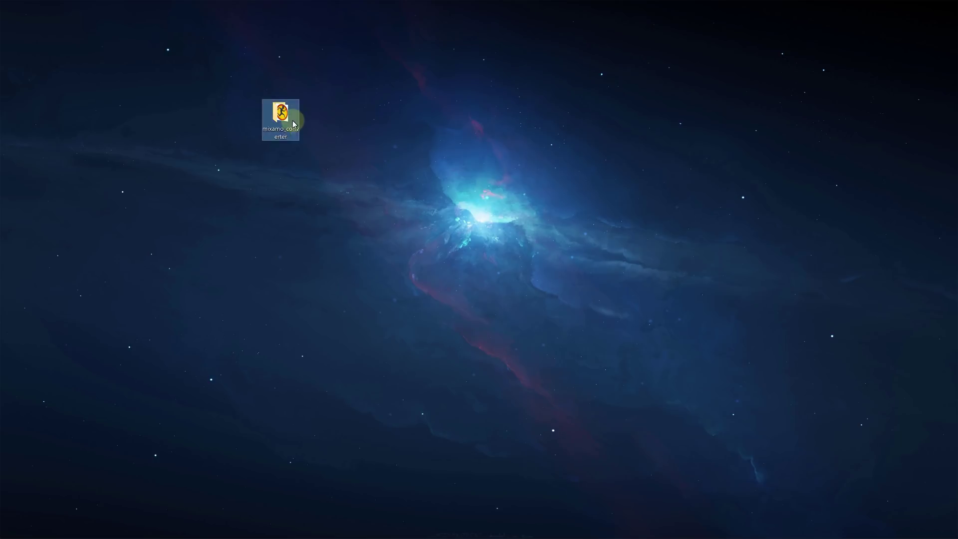
- Upload SK_Mannequin_For_Mixamo.FBX from the Mannequins folder to Mixamo
double_click(294, 124)
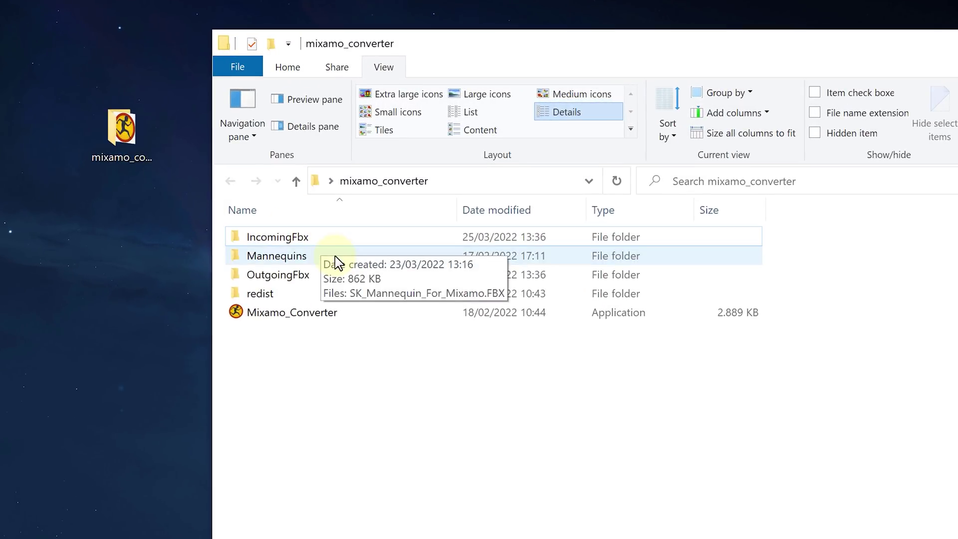
double_click(277, 256)
left_click(425, 238)
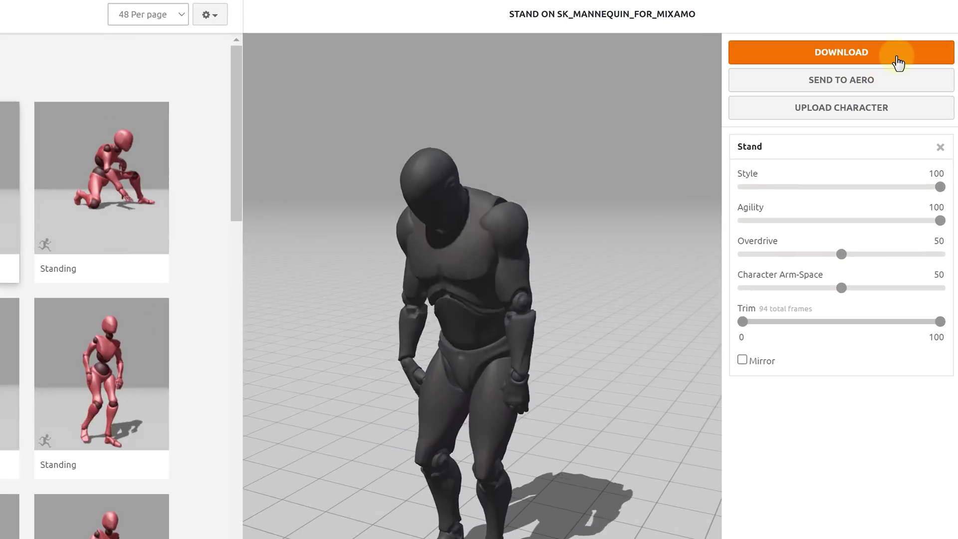
- Download the Stand animation with uniform keyframe reduction
left_click(916, 100)
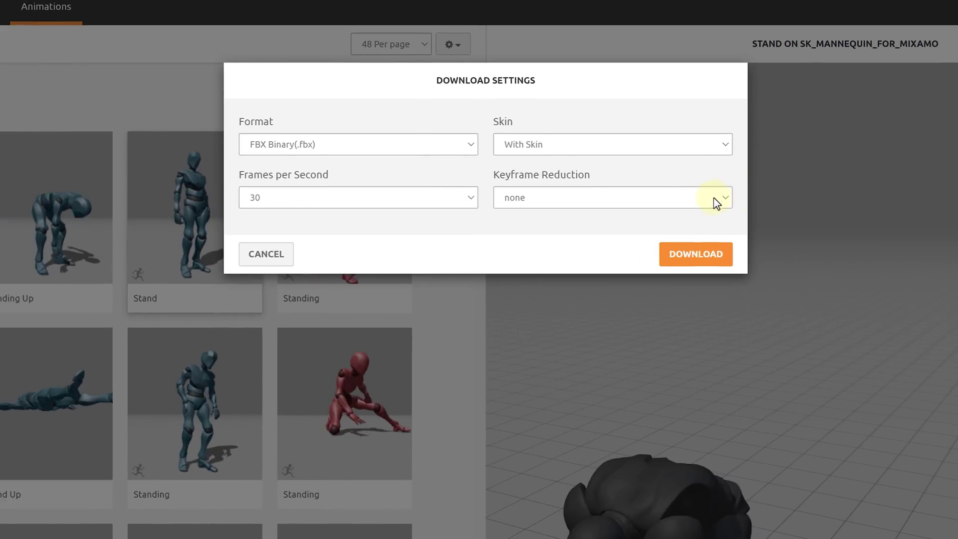
left_click(603, 187)
left_click(578, 212)
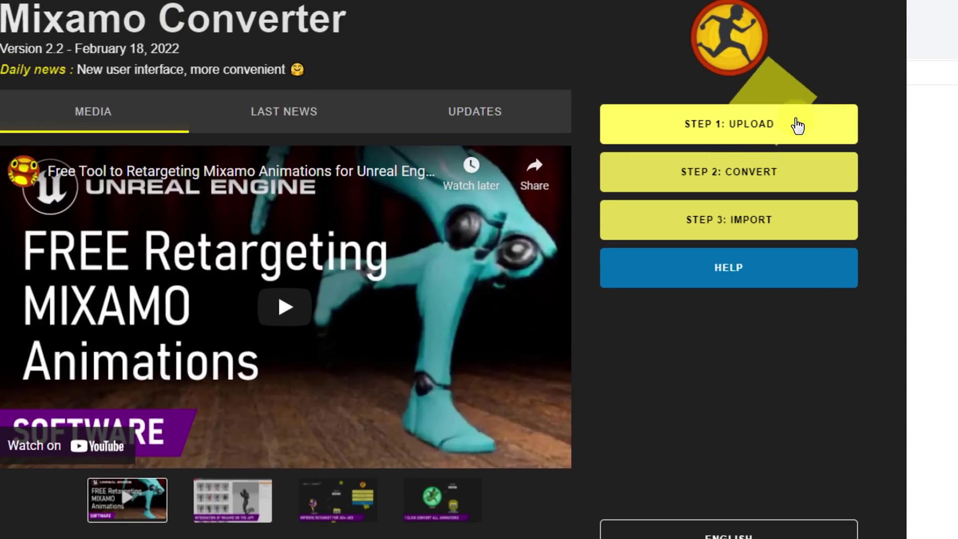
- Put Stand.fbx into IncomingFbx, convert it, and open OutgoingFbx to see Stand4UE4.fbx
left_click(797, 126)
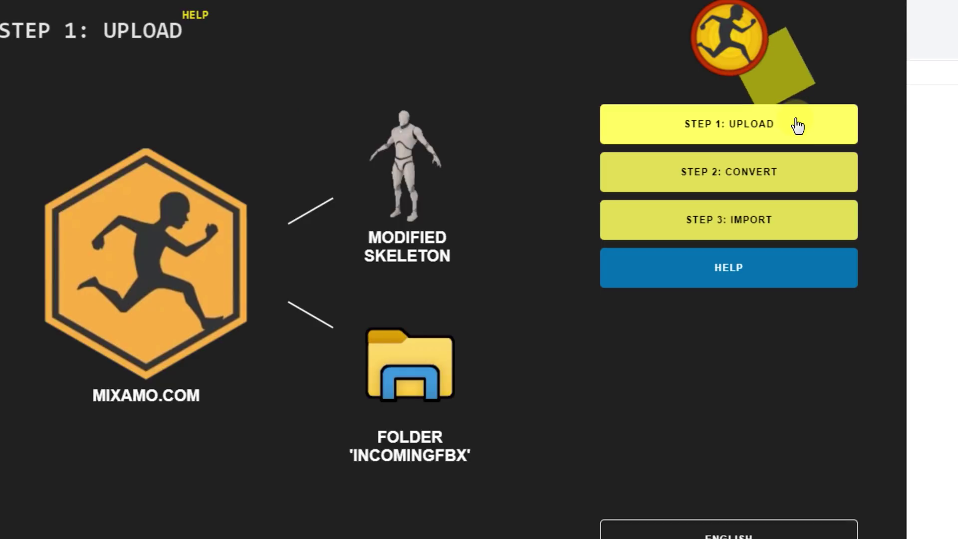
left_click(410, 370)
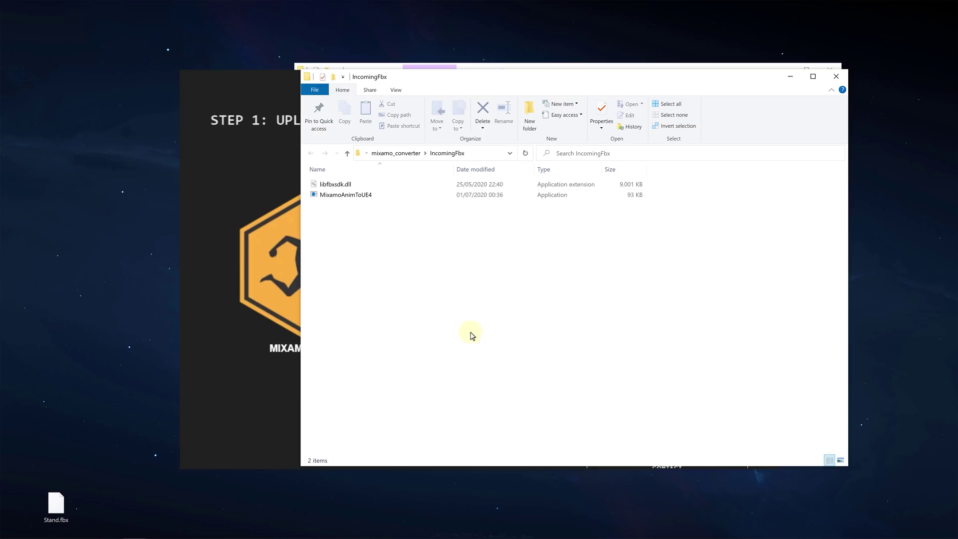
left_click_drag(478, 325, 501, 232)
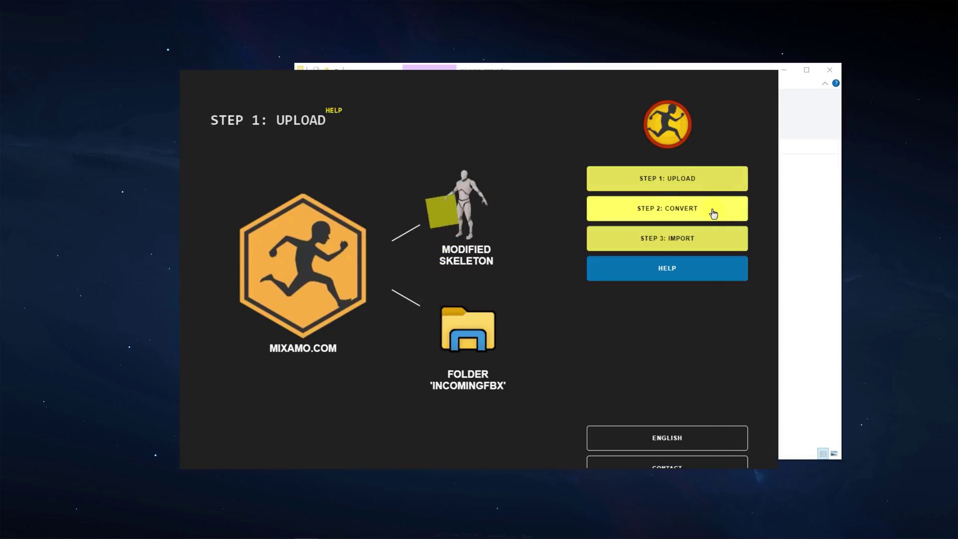
left_click(714, 213)
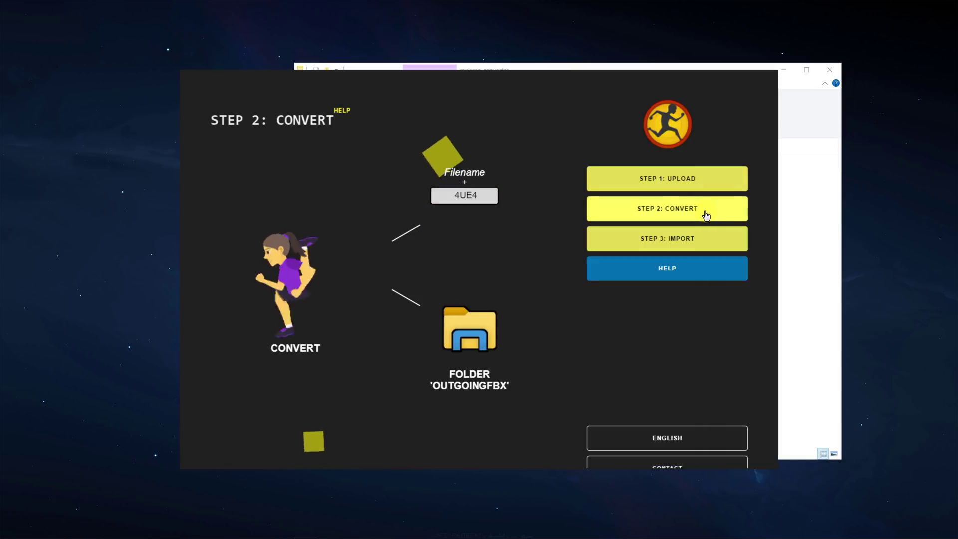
left_click(300, 275)
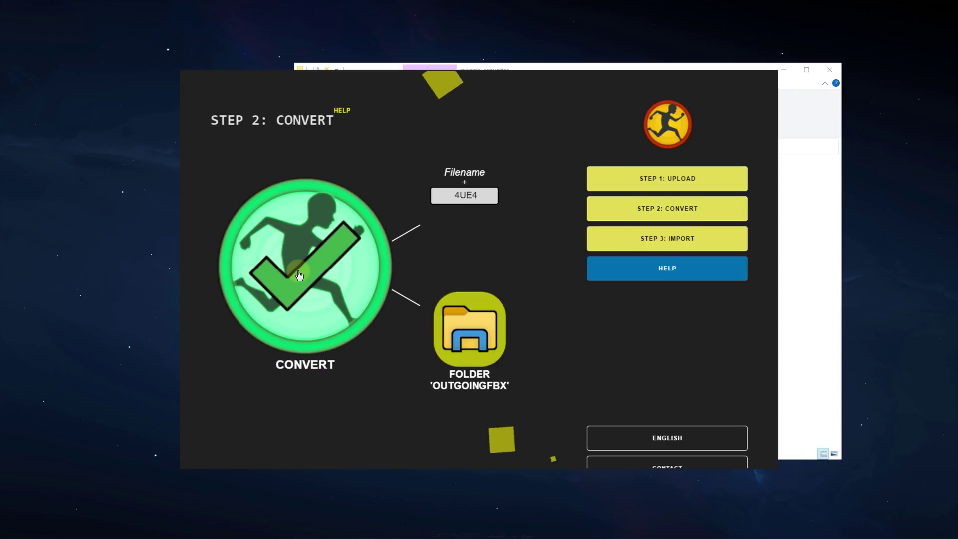
left_click(457, 338)
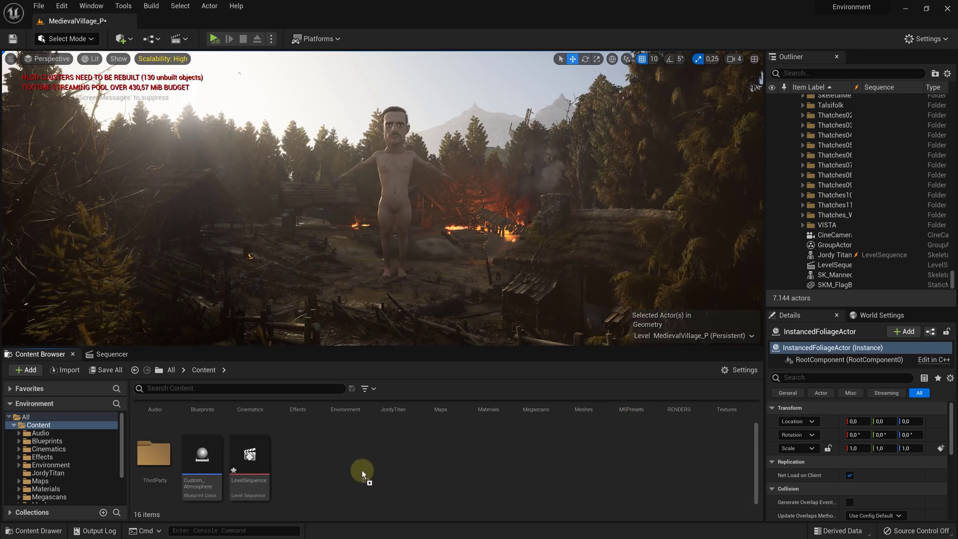
- Import Stand4UE4.fbx as StandUp4UE4 using JordyTitanForm_Skeleton, then return to Sequencer
left_click_drag(361, 470, 362, 470)
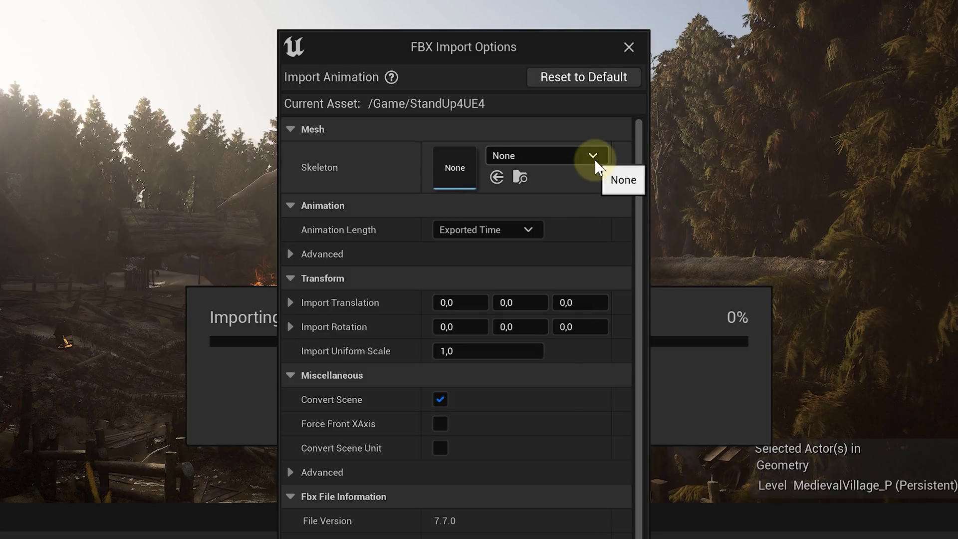
left_click(542, 152)
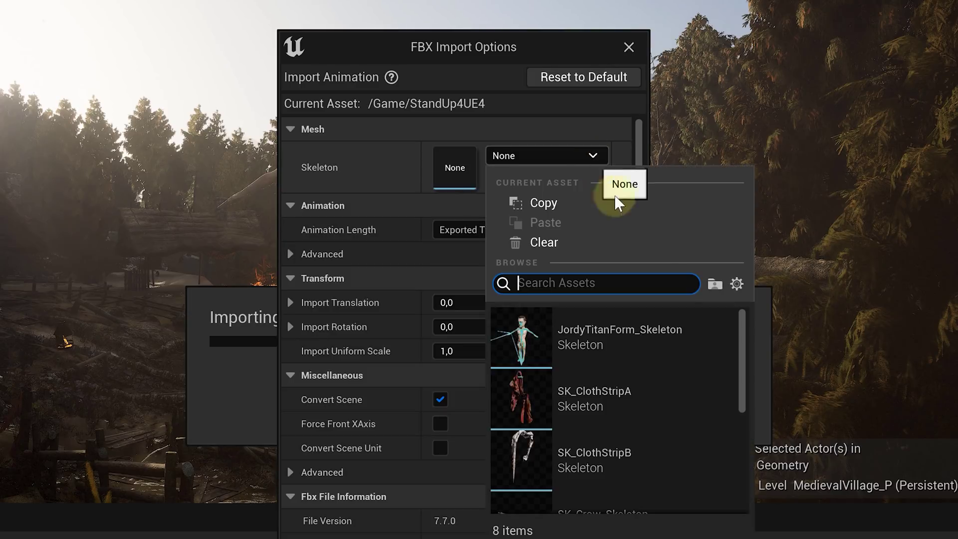
left_click(681, 337)
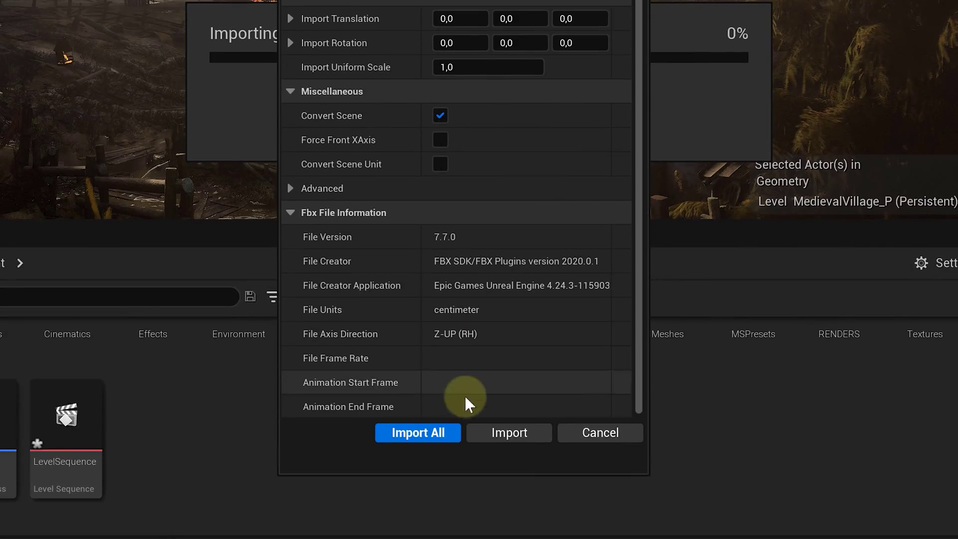
left_click(451, 435)
left_click(165, 287)
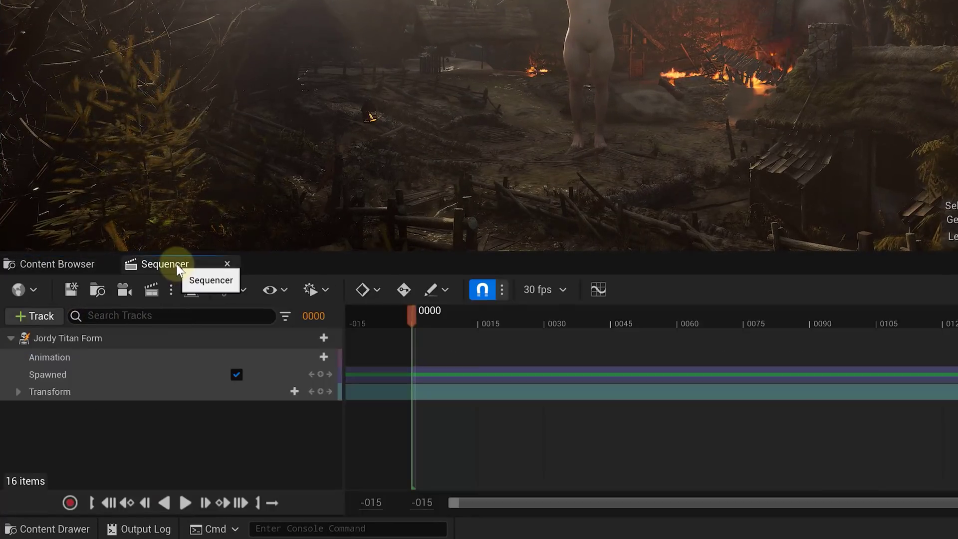
- Add StandUp4UE4 to the Jordy Titan Form Animation track
left_click(328, 361)
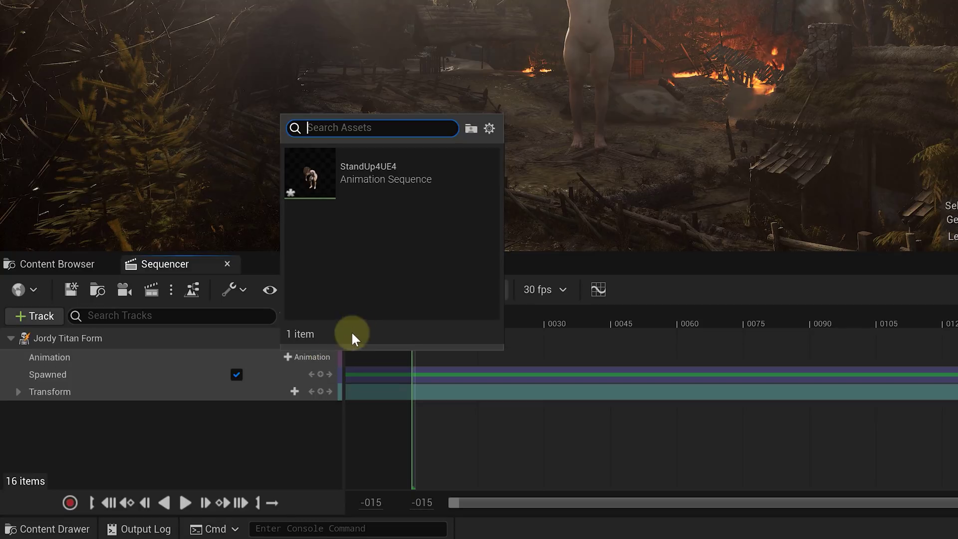
left_click(465, 178)
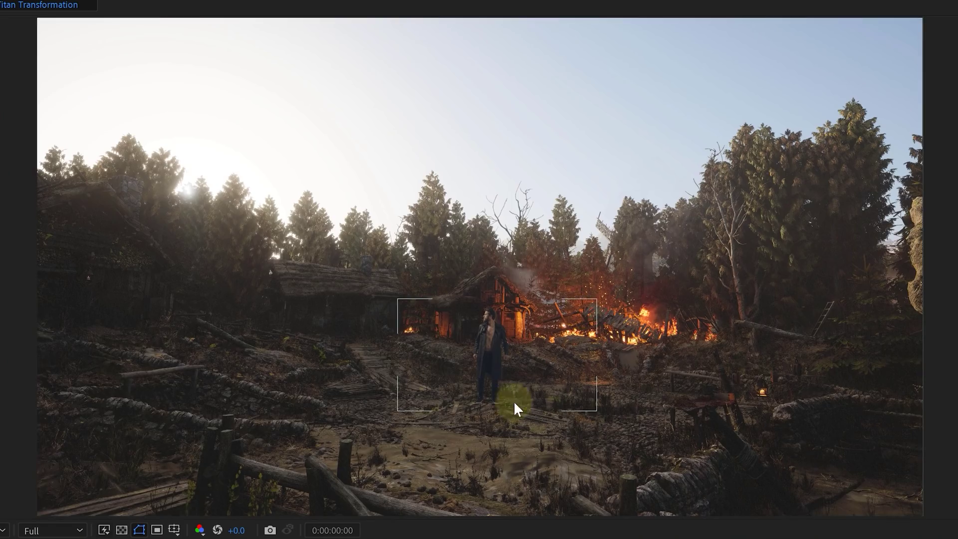
key("space")
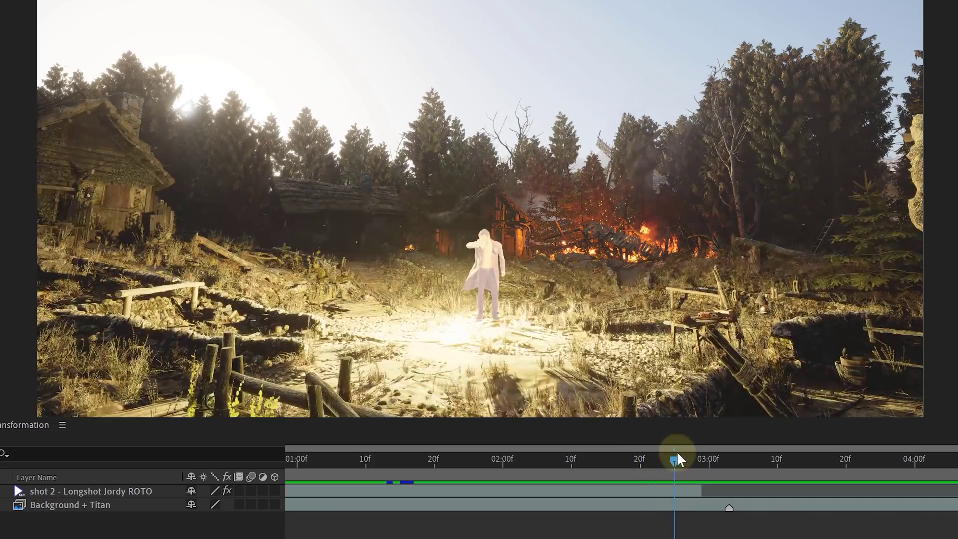
left_click_drag(677, 454, 847, 449)
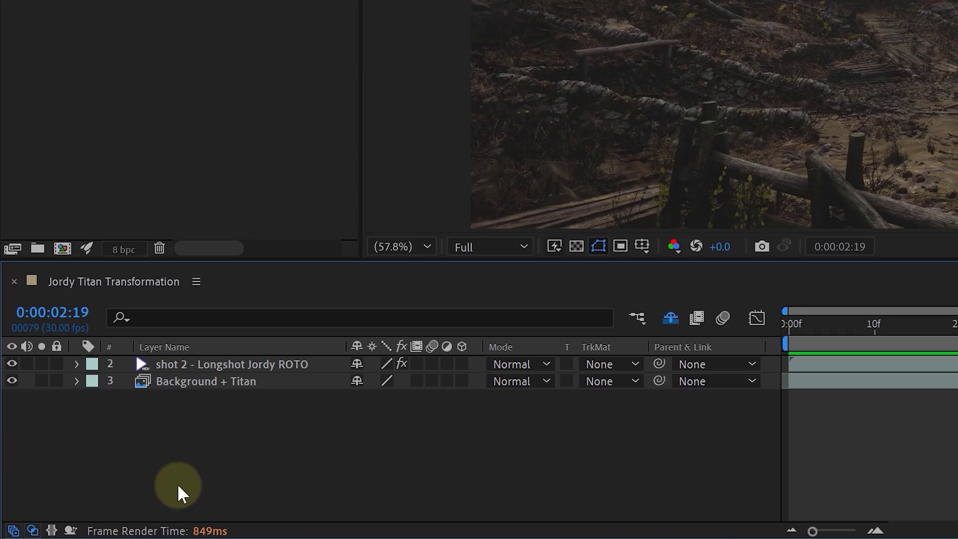
- Create a new solid named Energy Ball and change its blending mode
right_click(178, 472)
mouse_move(267, 284)
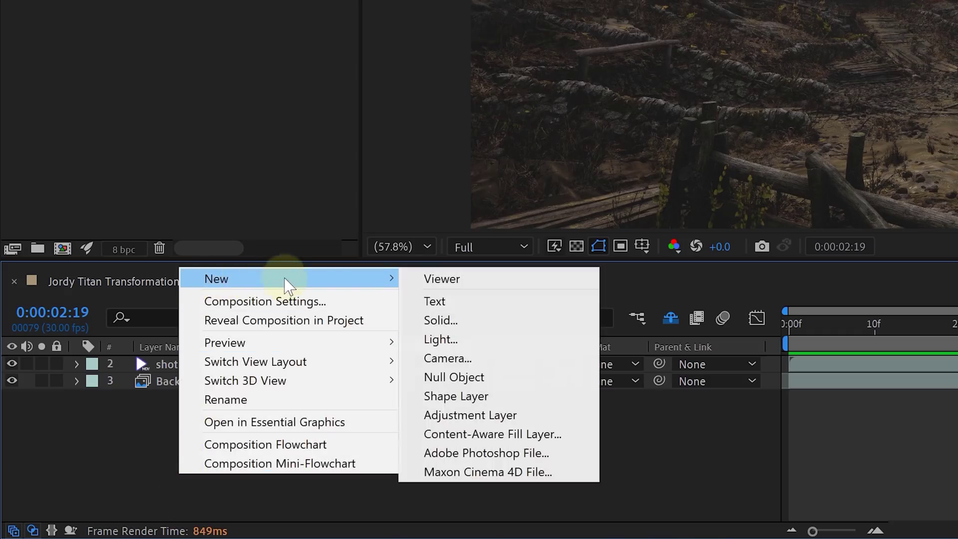
left_click(501, 325)
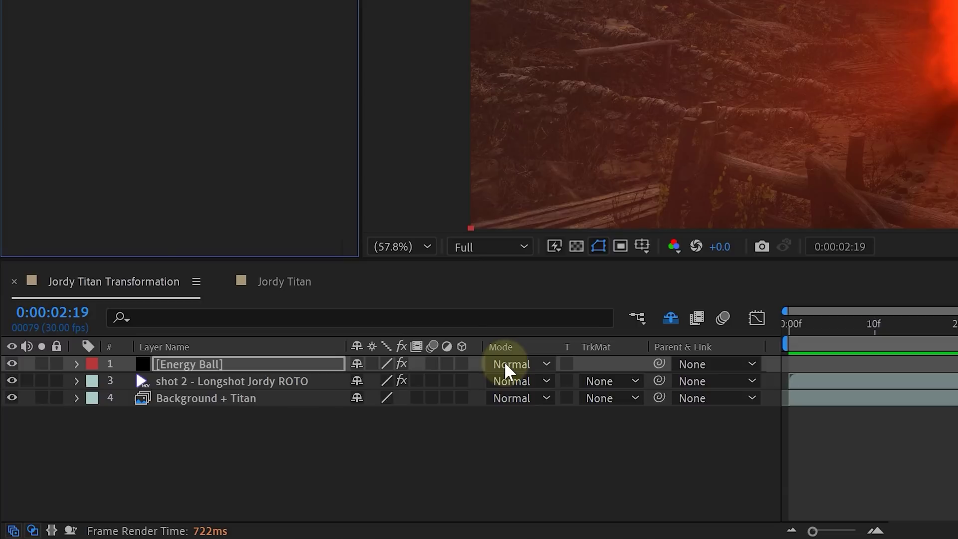
left_click(504, 361)
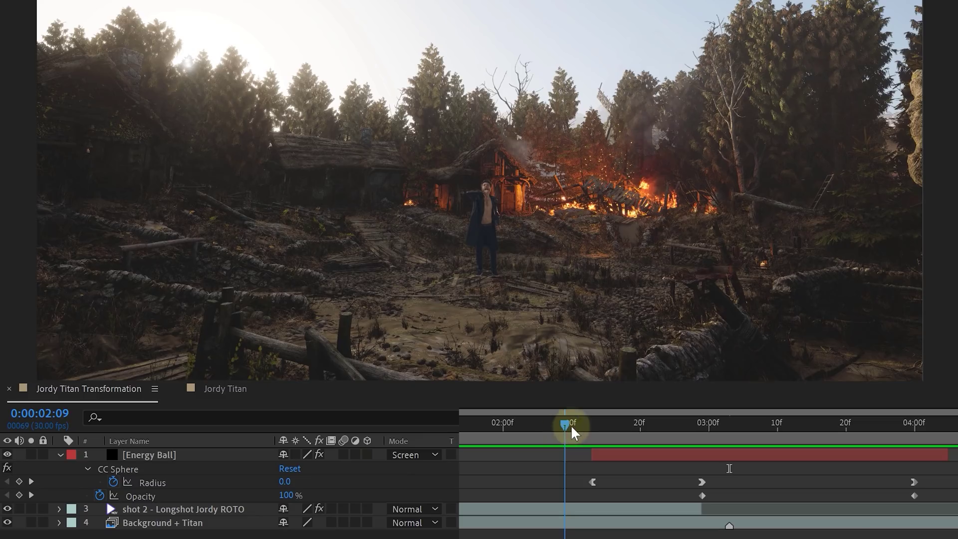
- Scrub the playhead to preview the Screen-blended Energy Ball glow at later frames
left_click_drag(571, 424, 906, 402)
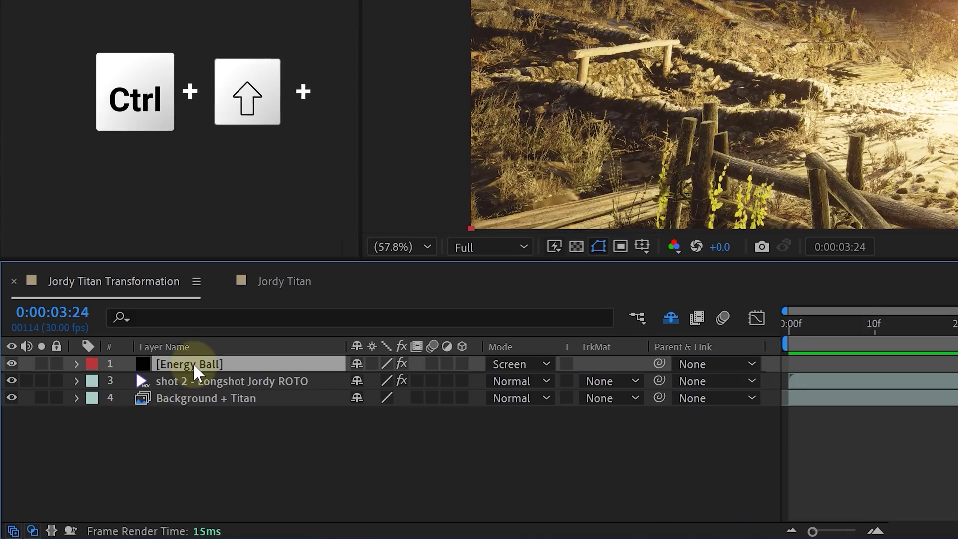
- Make two Energy Ball copies and give them CC Sphere radii of 450 and 500
key("ctrl+shift+d")
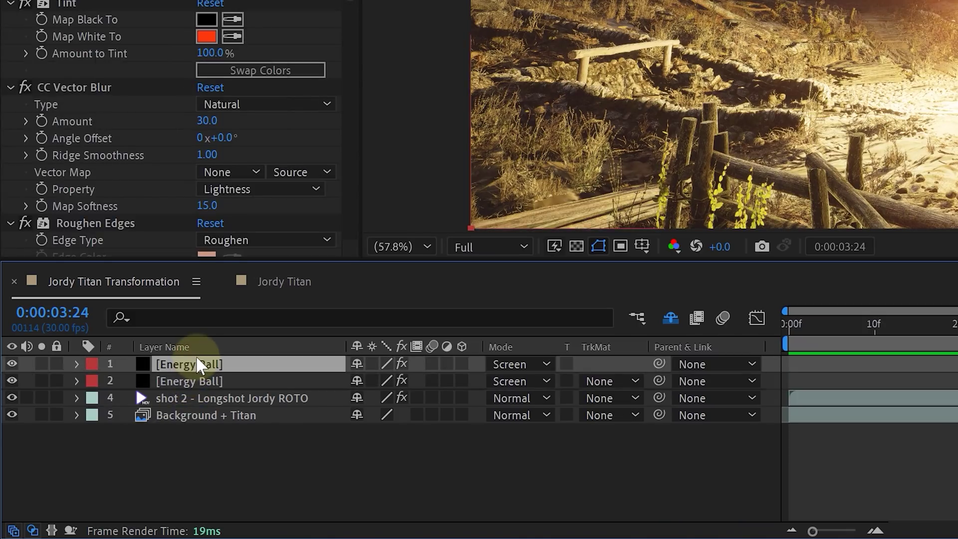
key("ctrl+shift+d")
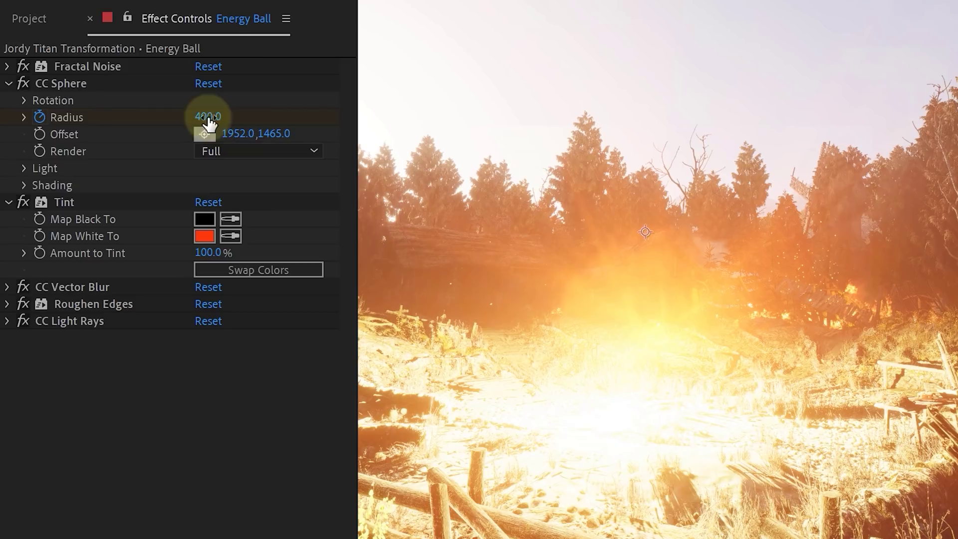
left_click(209, 117)
type("450")
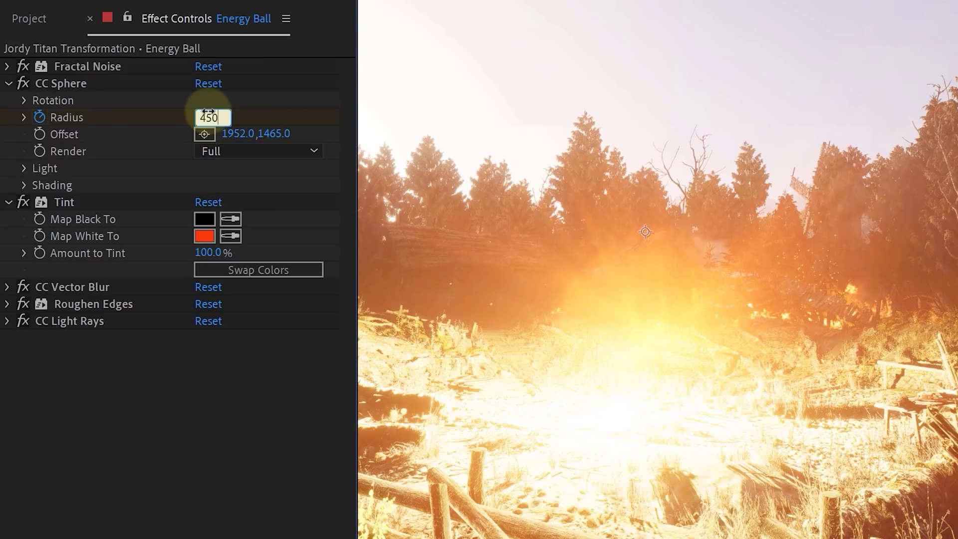
left_click(203, 237)
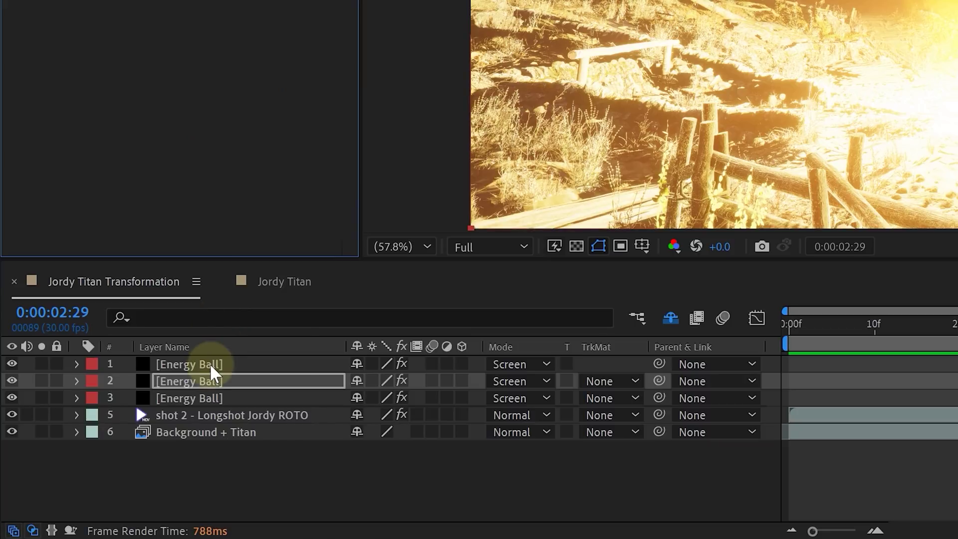
left_click(210, 364)
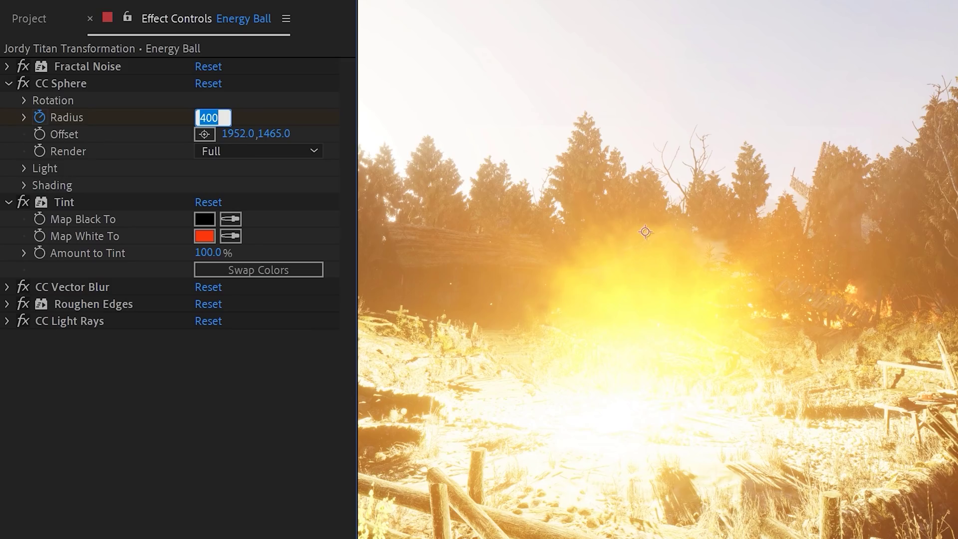
type("500")
left_click(206, 239)
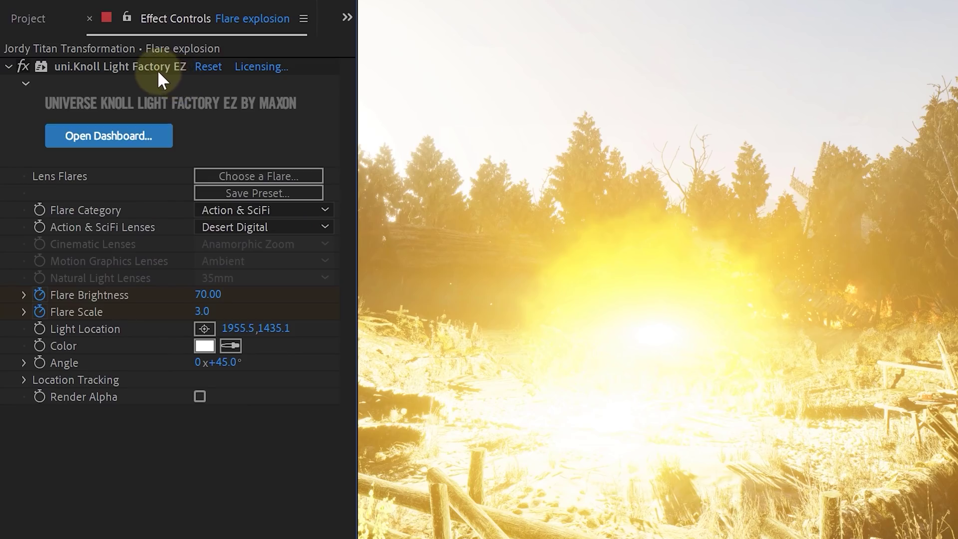
- Browse the Light Factory EZ flare presets and preview the flare explosion at later frames
left_click(158, 71)
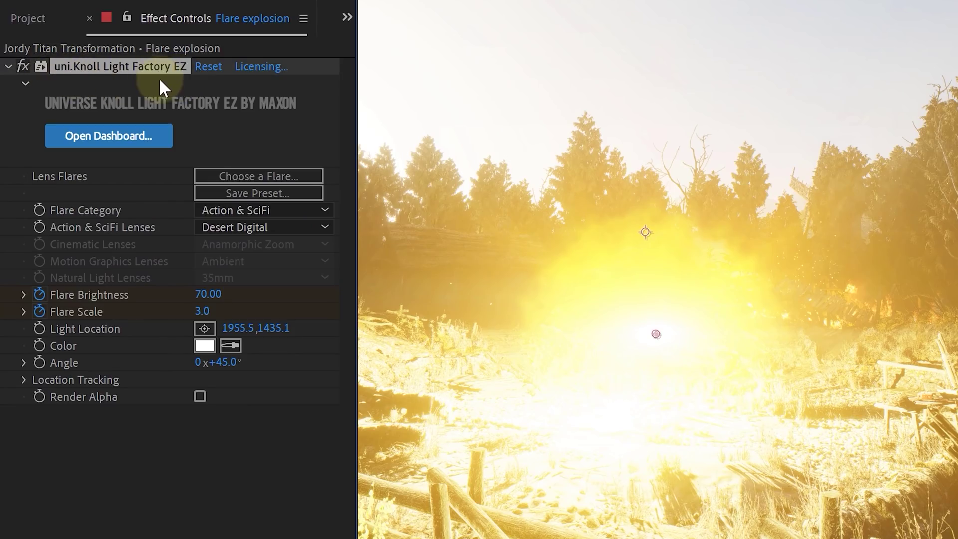
left_click(277, 176)
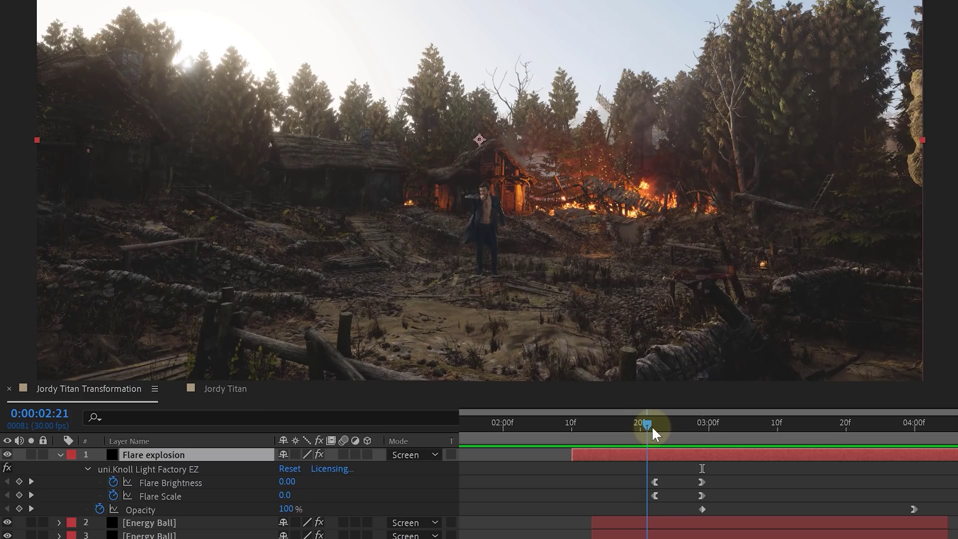
left_click_drag(651, 426, 820, 421)
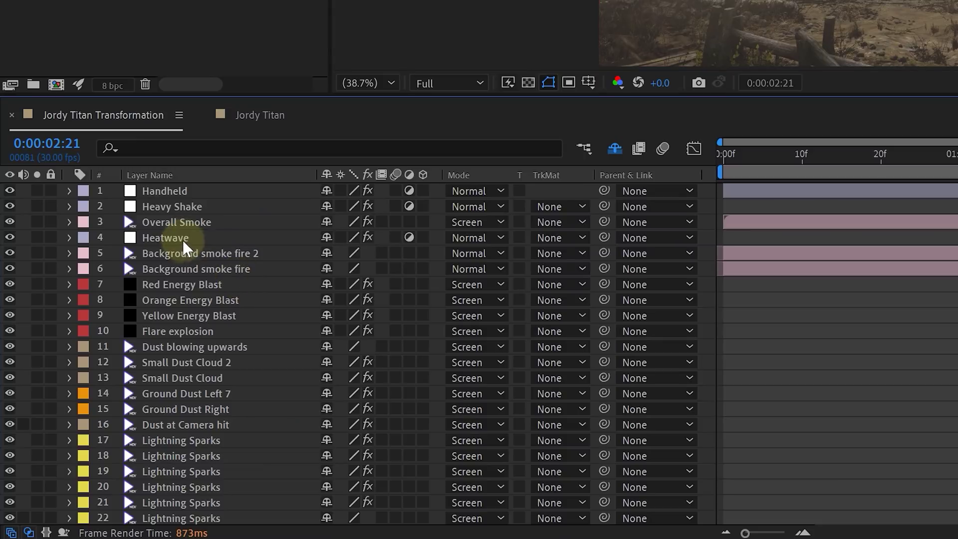
- Select the Heatwave, Heavy Shake and Handheld layers in the stack
left_click(183, 237)
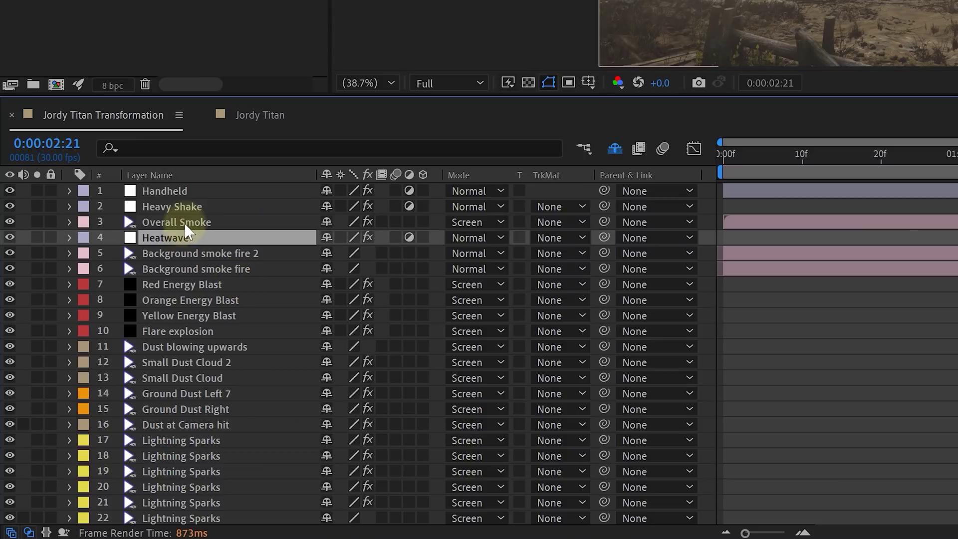
left_click(187, 206)
left_click(186, 191)
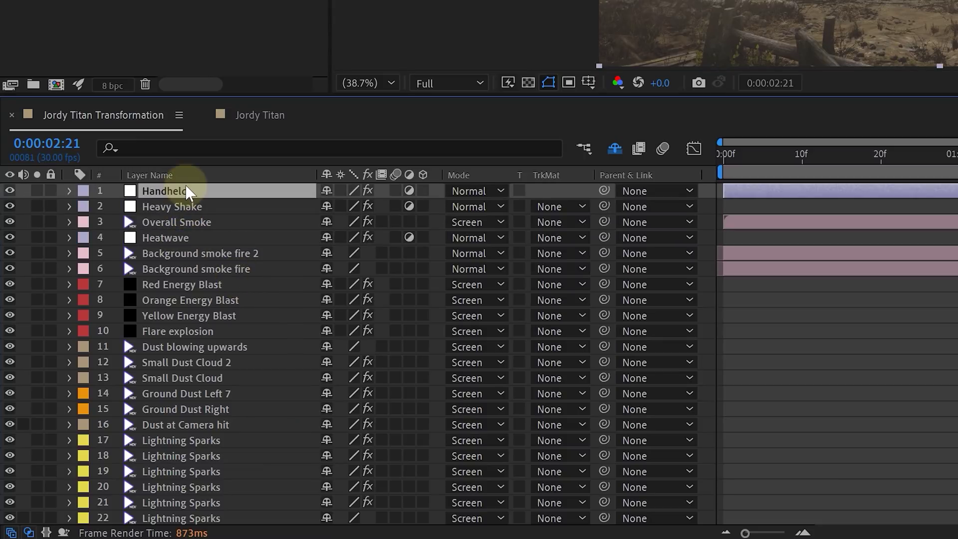